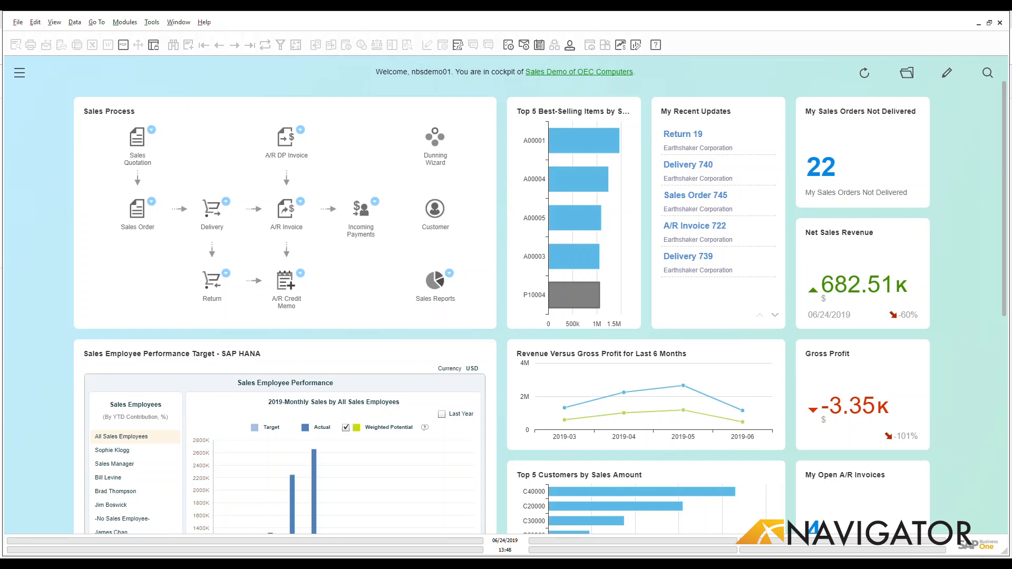
Expand Modules > Sales - A/R > Sales Reports to list the available sales reports
left_click(20, 76)
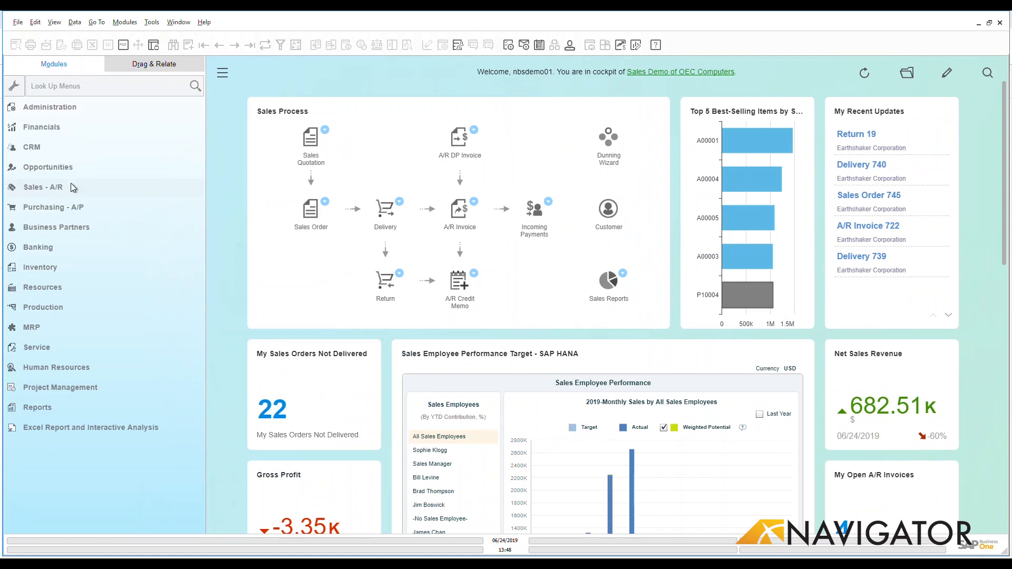
left_click(71, 187)
left_click(70, 188)
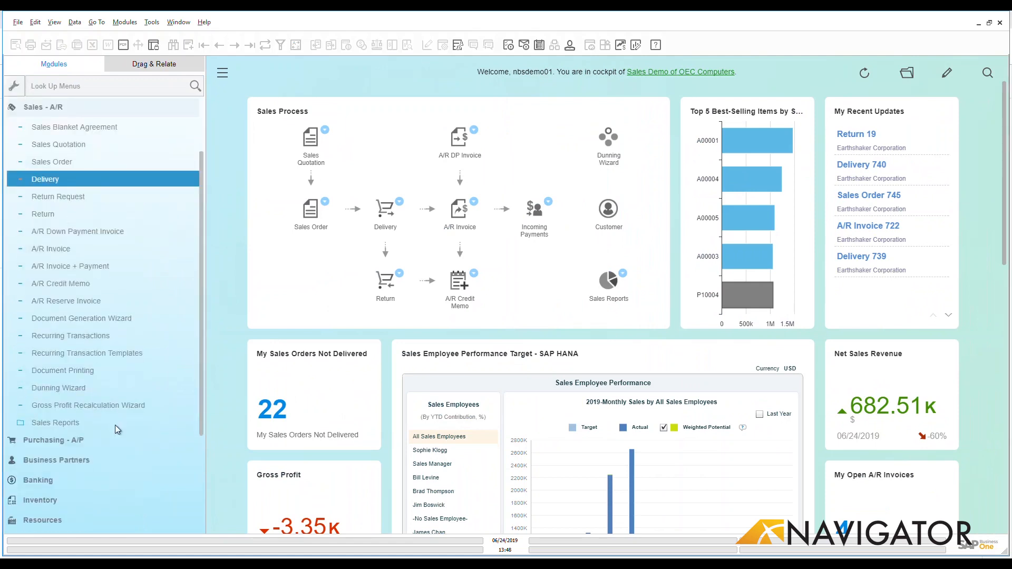
left_click(67, 423)
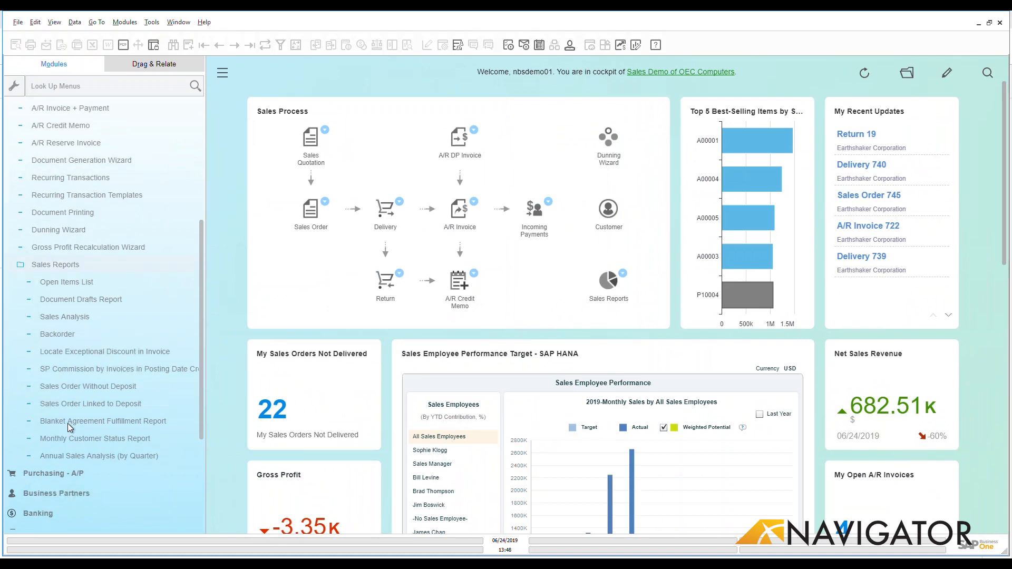
left_click(69, 424)
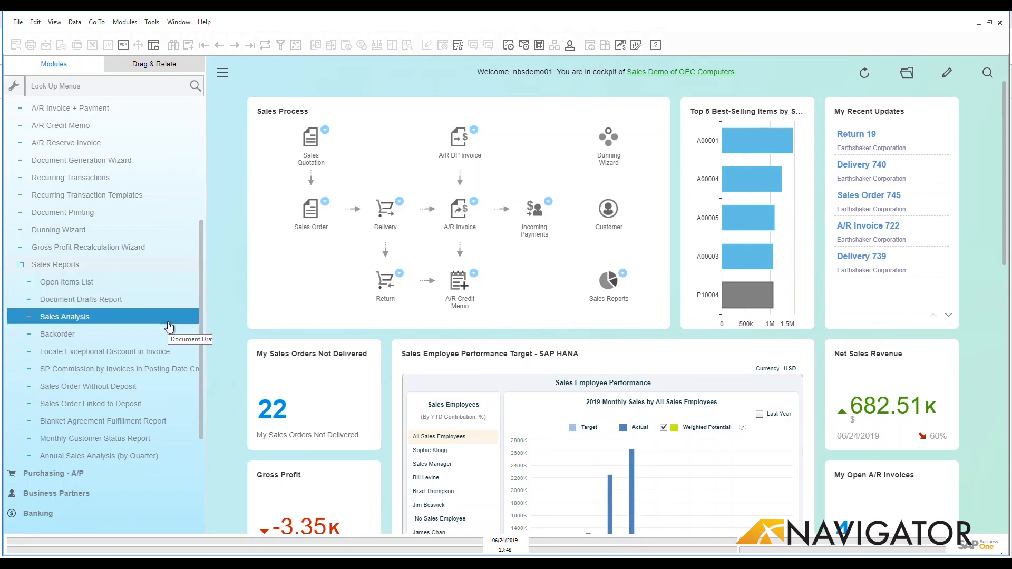
left_click(170, 351)
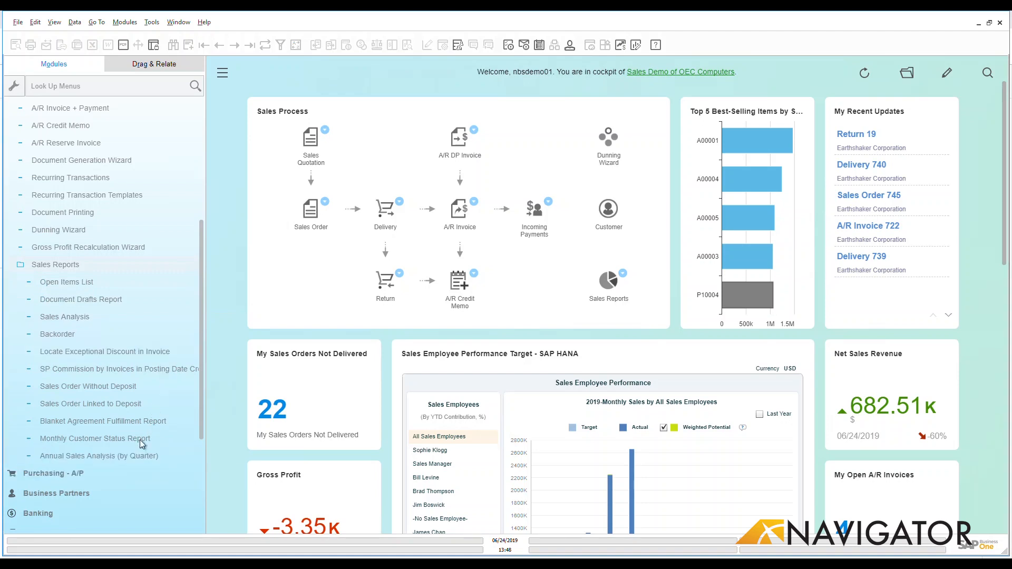
Bring up the Sales Analysis criteria, browse Items and Sales Employees, and return to Customers for an annual 2019 invoice report
left_click(82, 318)
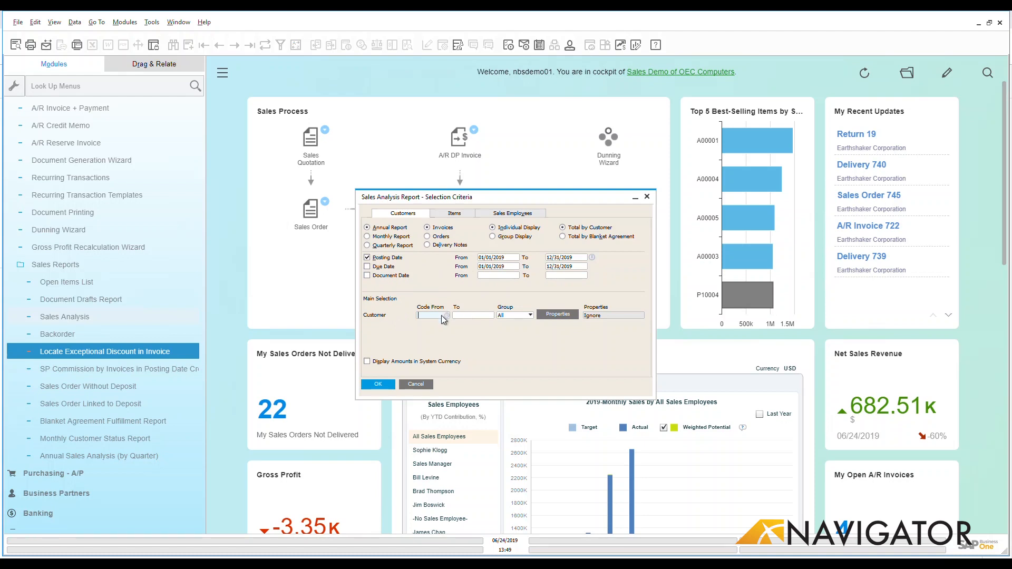
left_click(456, 215)
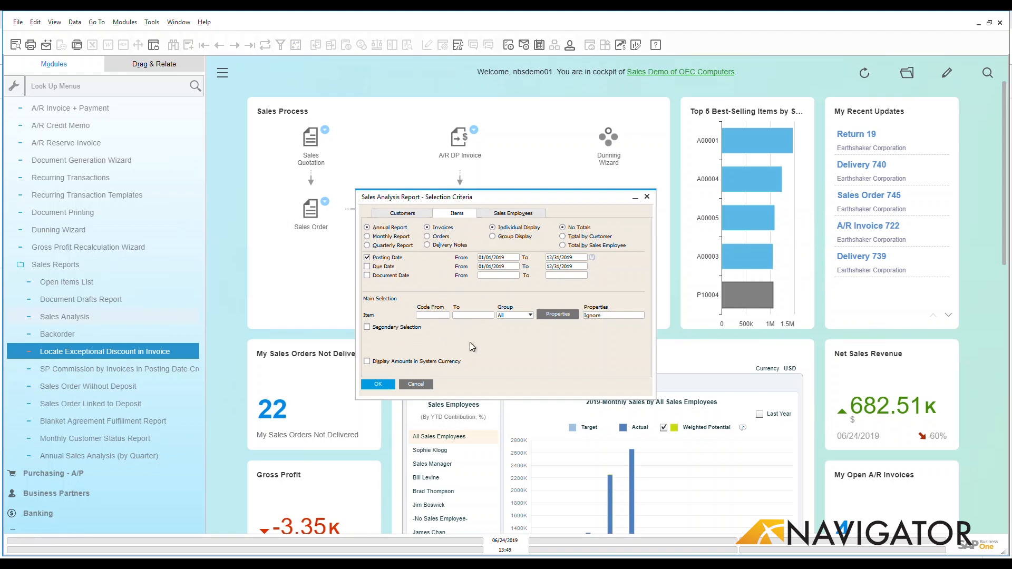
left_click(518, 214)
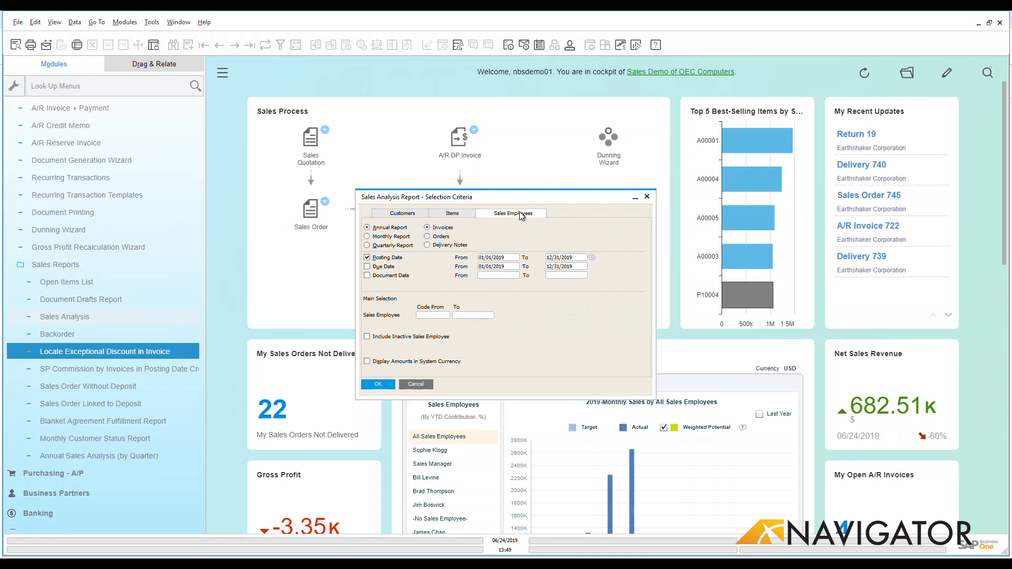
left_click(418, 215)
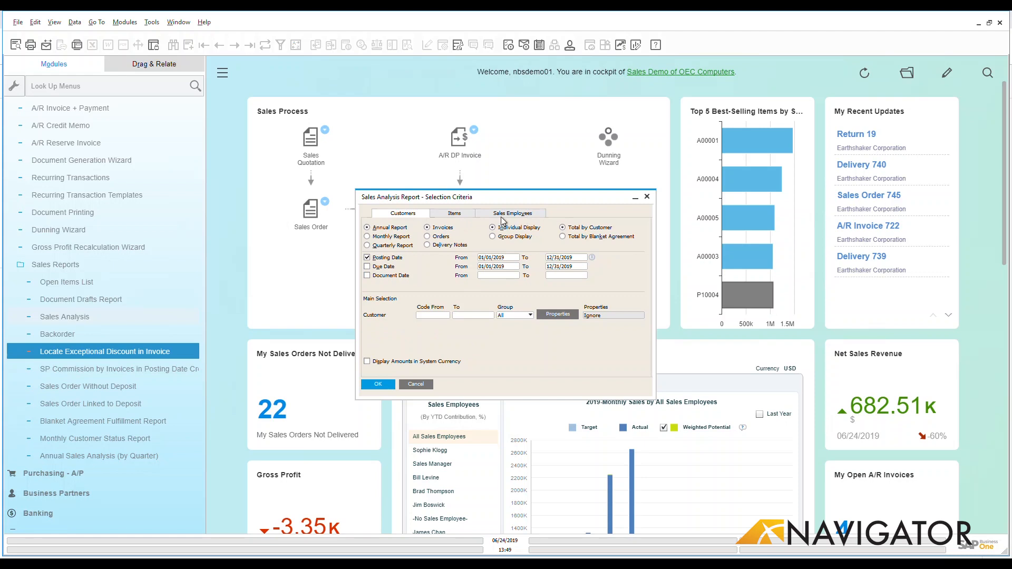
Run the annual Sales Analysis by Customer for 2019 and restore the report to a smaller window
left_click(382, 386)
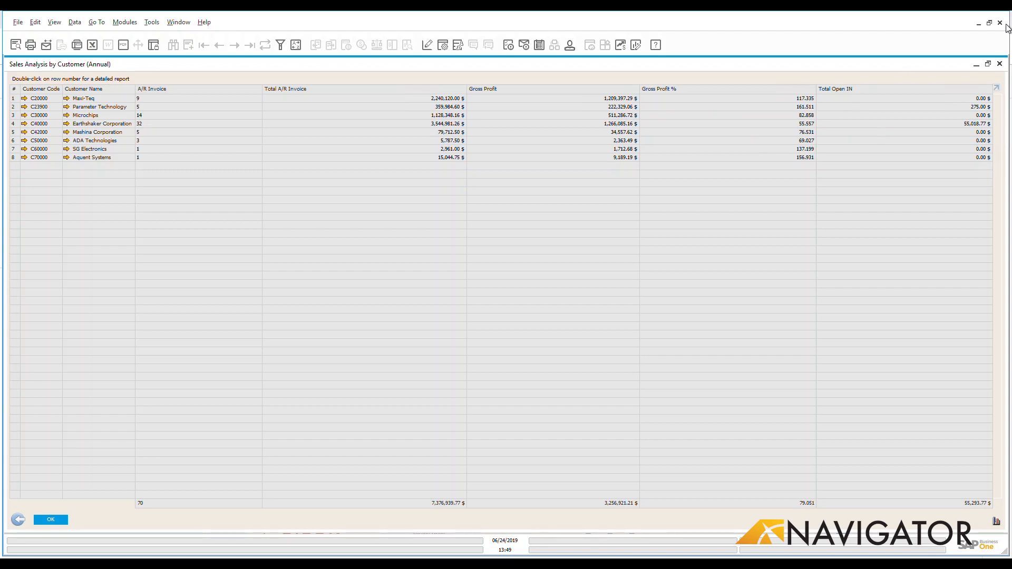
left_click(989, 64)
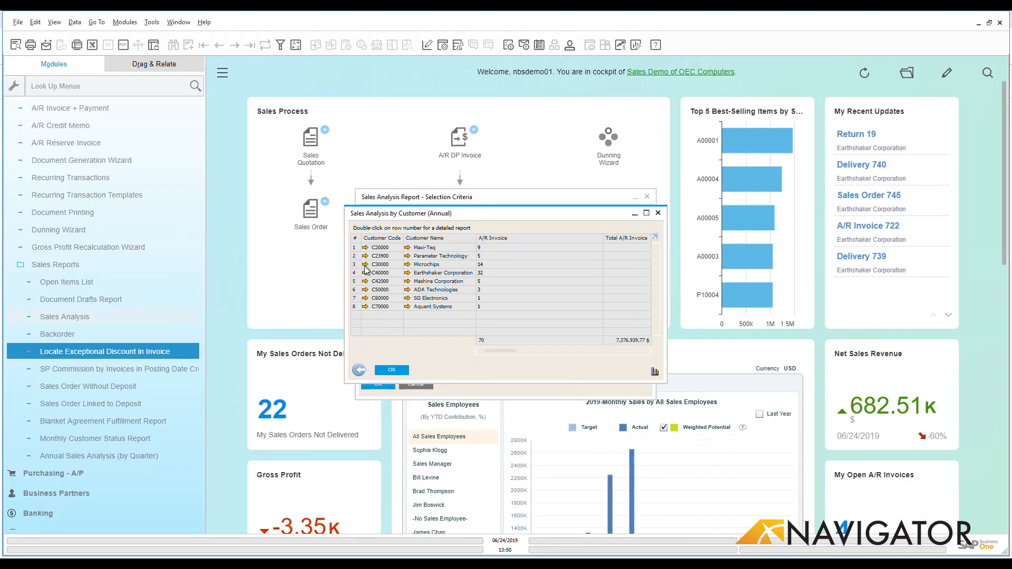
Close the annual report, run the Monthly Report by customer for 2019, and enlarge it to show more months
left_click(657, 214)
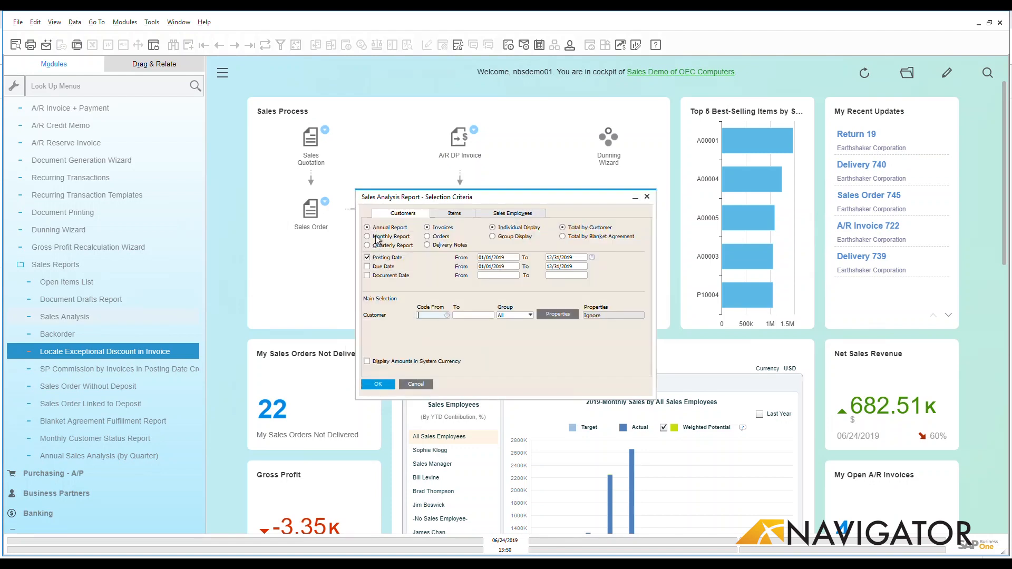
left_click(375, 235)
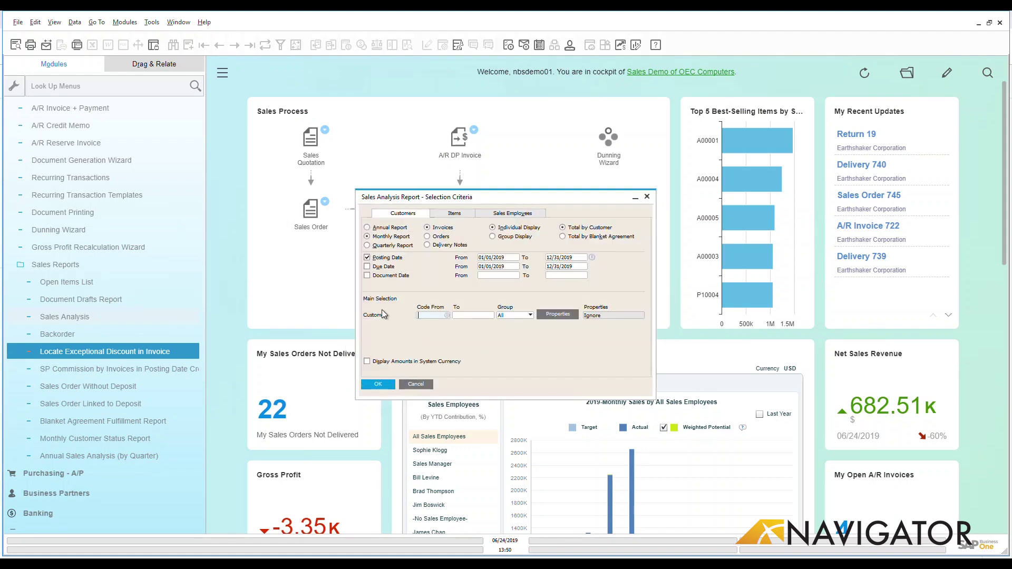
left_click(380, 384)
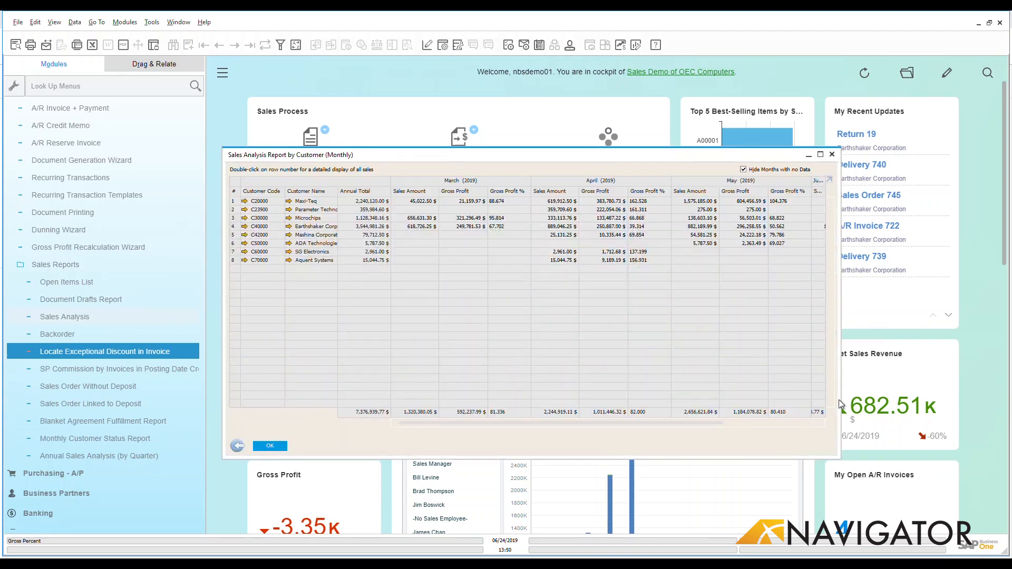
left_click_drag(838, 455, 969, 461)
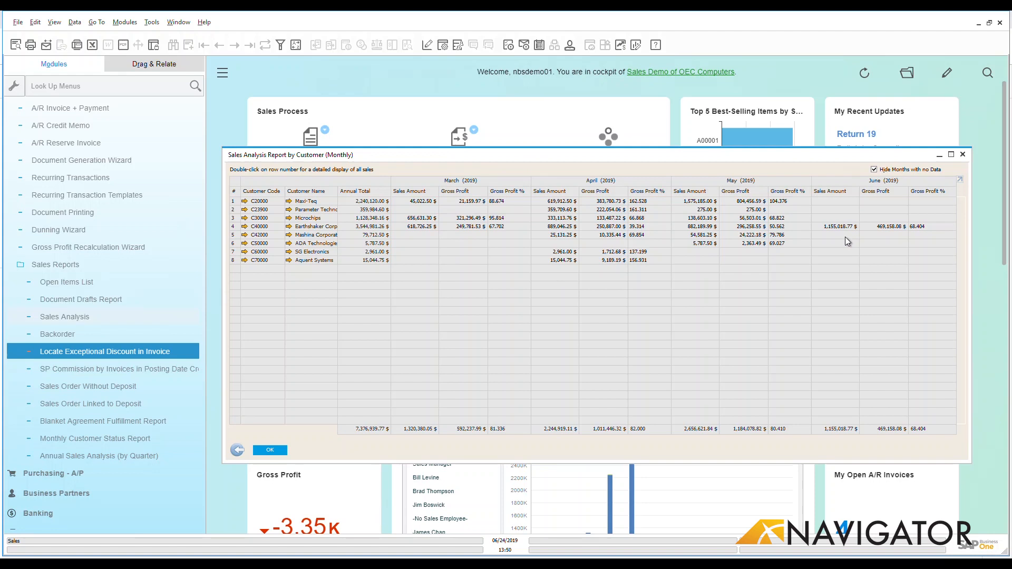
Close the monthly report and the Sales Analysis selection criteria
left_click(965, 156)
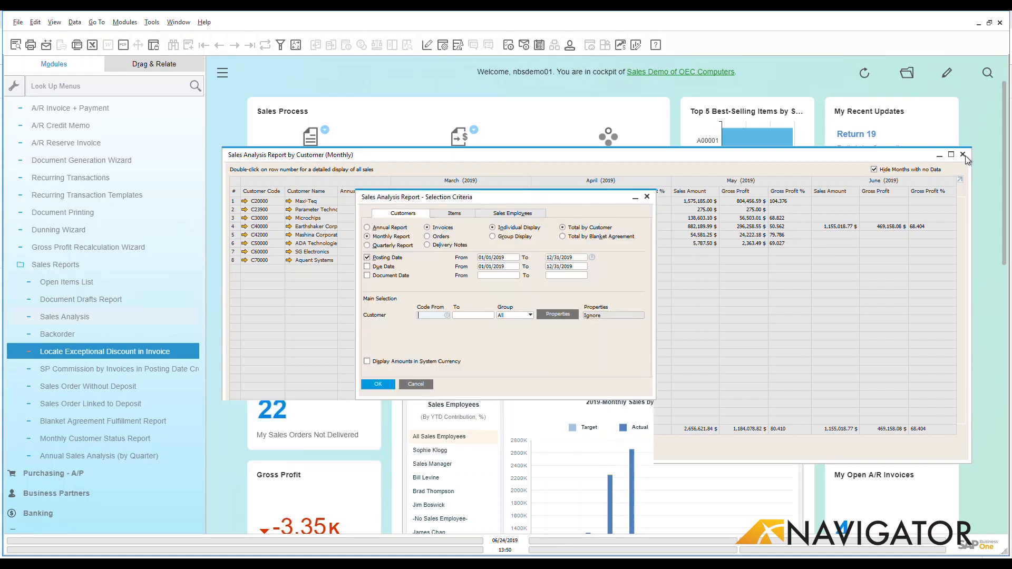
left_click(649, 197)
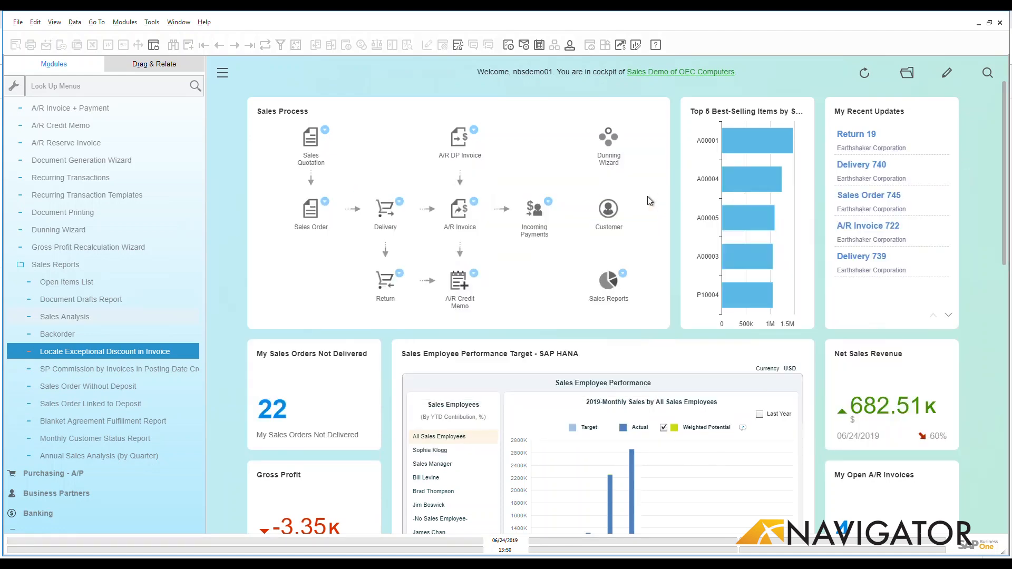
left_click(88, 386)
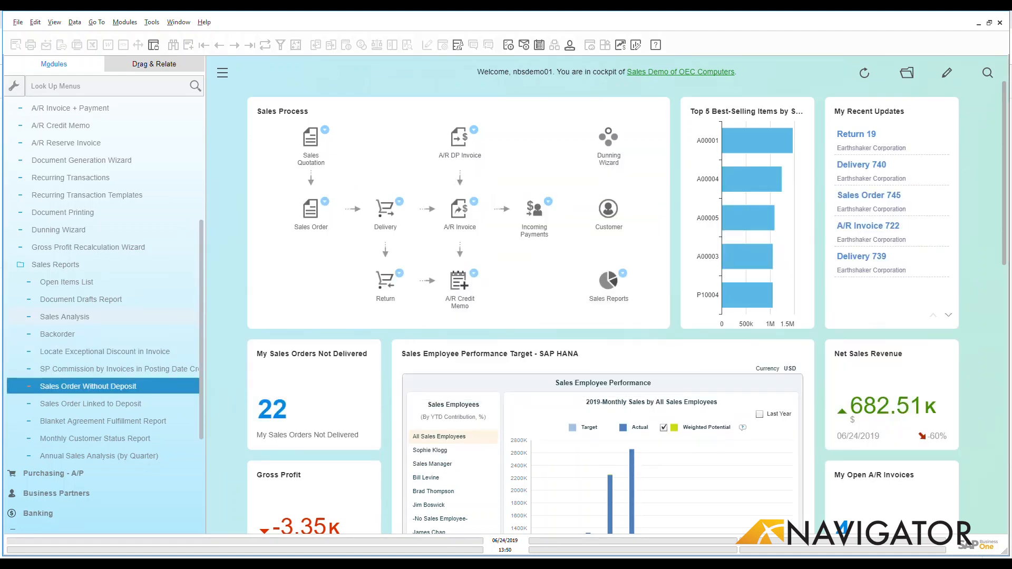
Review the Open Items List and the Monthly Customer Status Report criteria, closing each to return to the cockpit
left_click(81, 299)
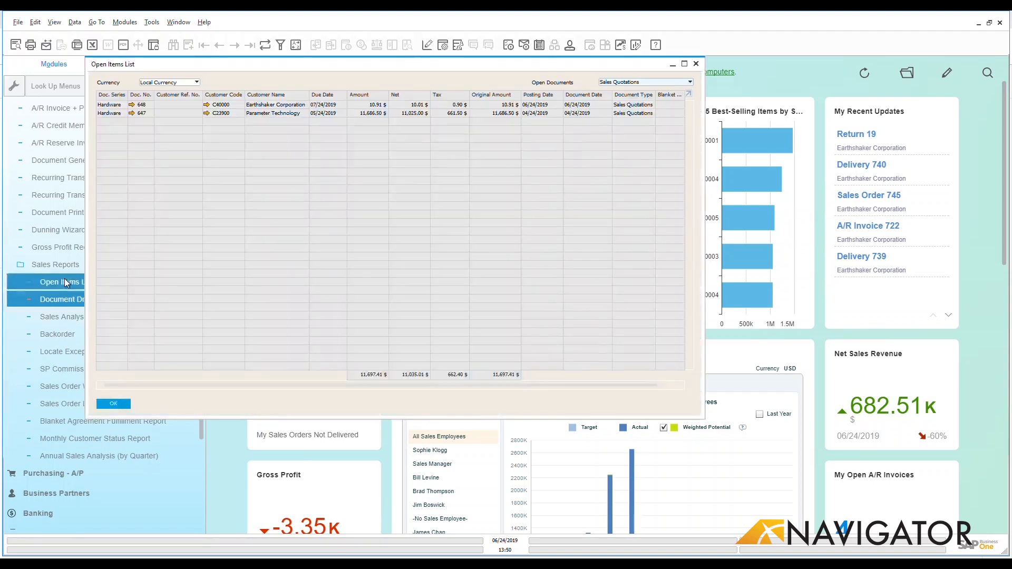
left_click(697, 64)
left_click(110, 438)
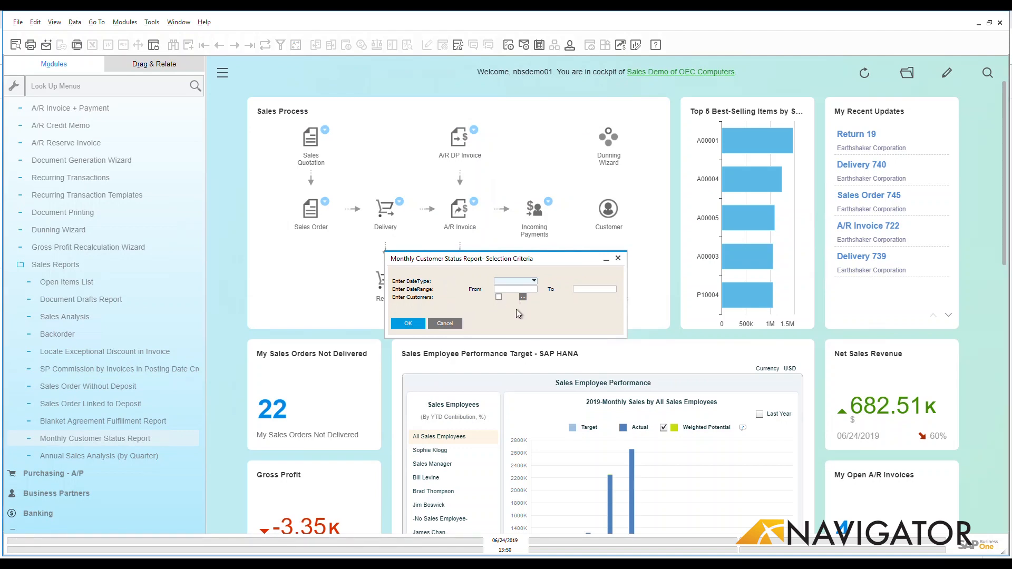
left_click(621, 262)
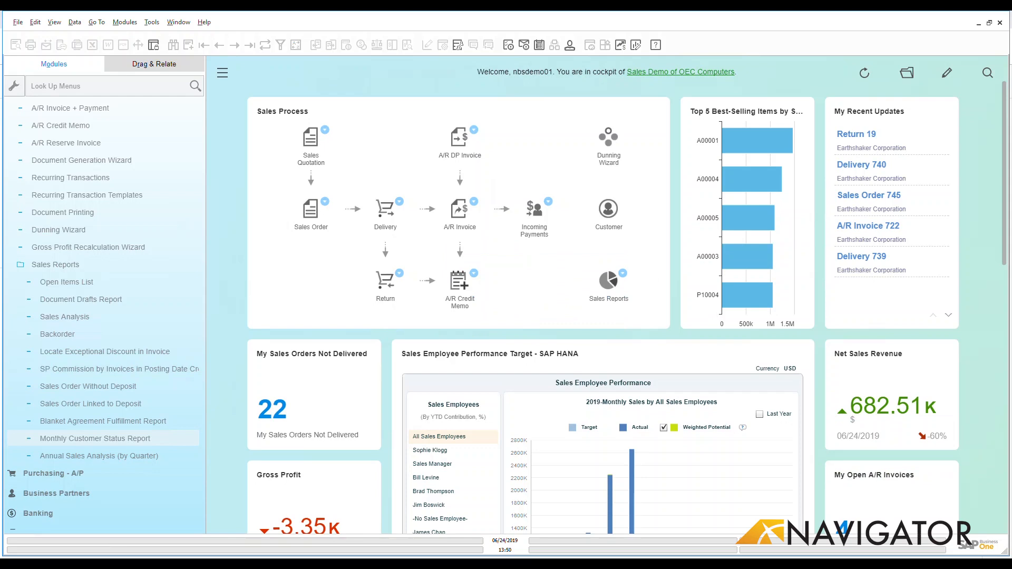